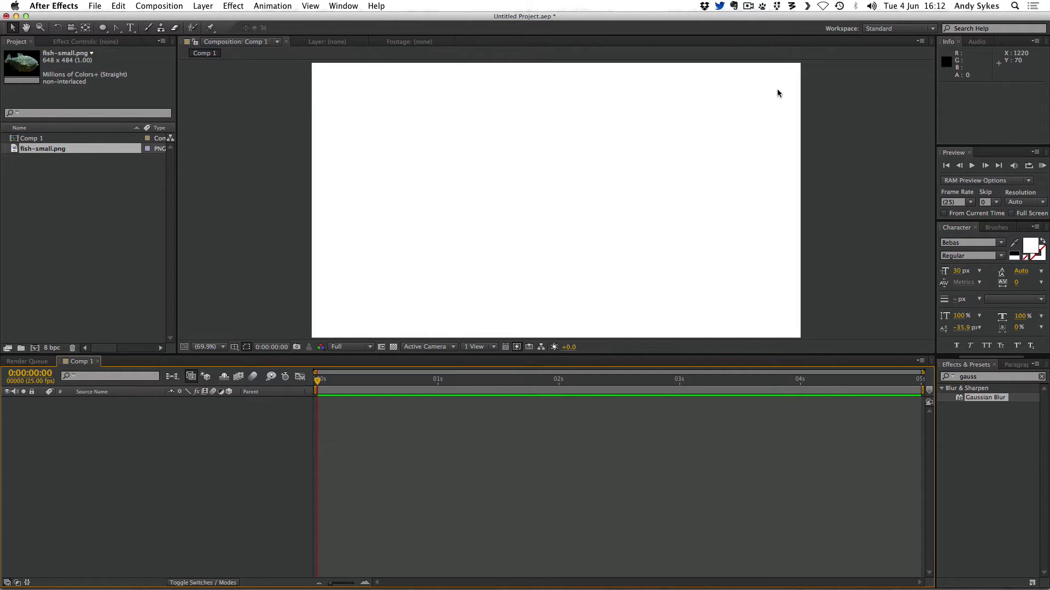
- Add fish-small.png to Comp 1, scale it to 44%, and move it to the upper left
drag(72, 150, 479, 209)
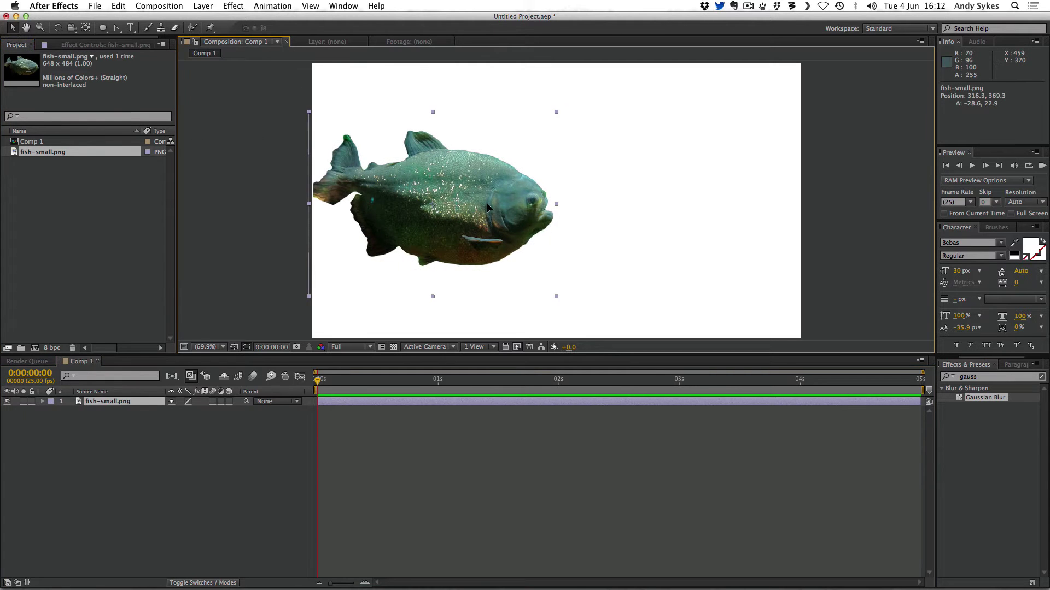
key(s)
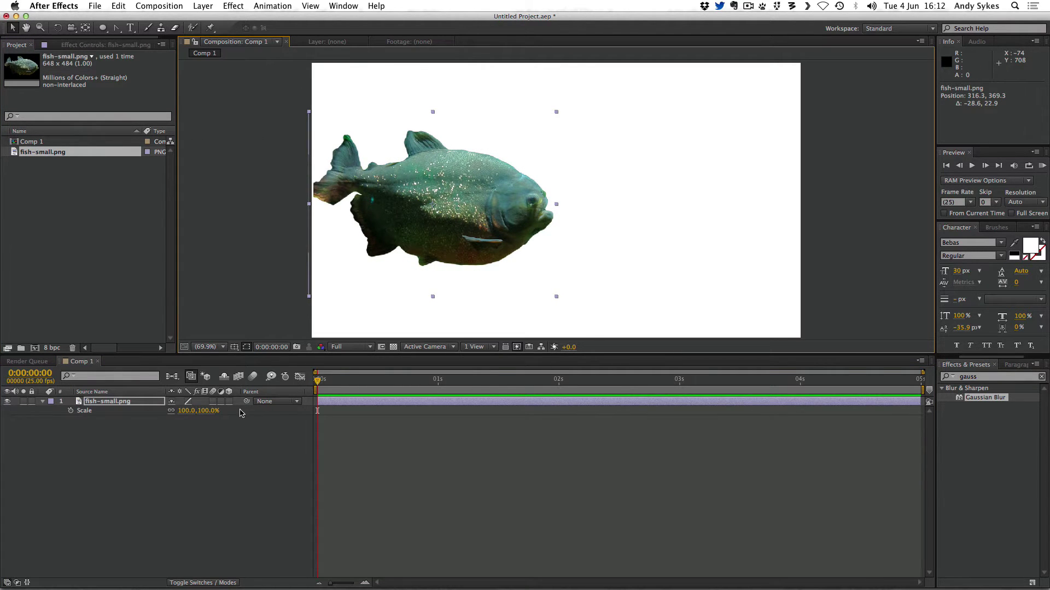
drag(214, 415, 291, 324)
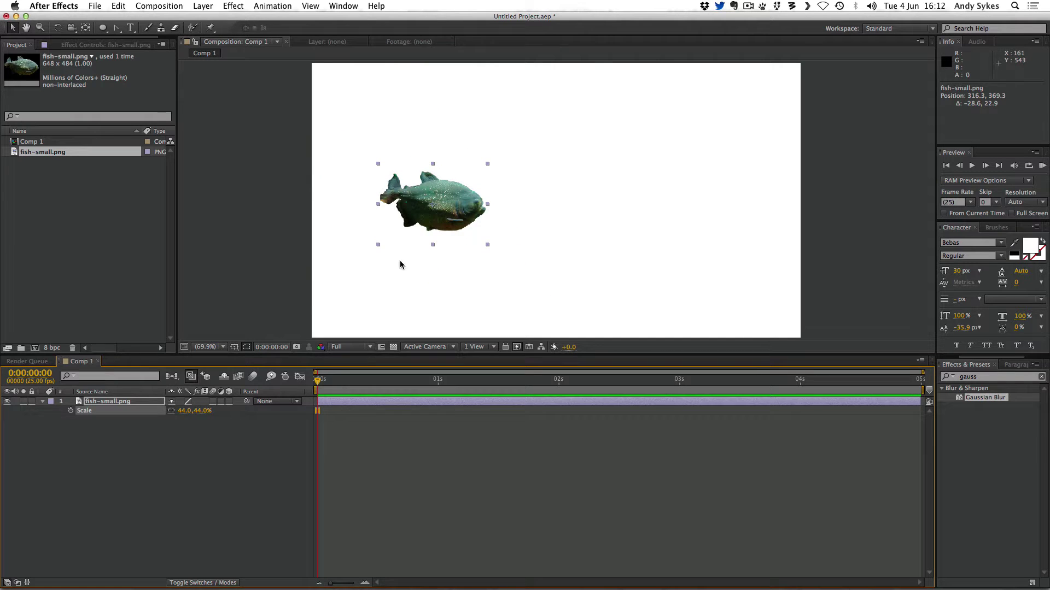
drag(426, 215, 370, 225)
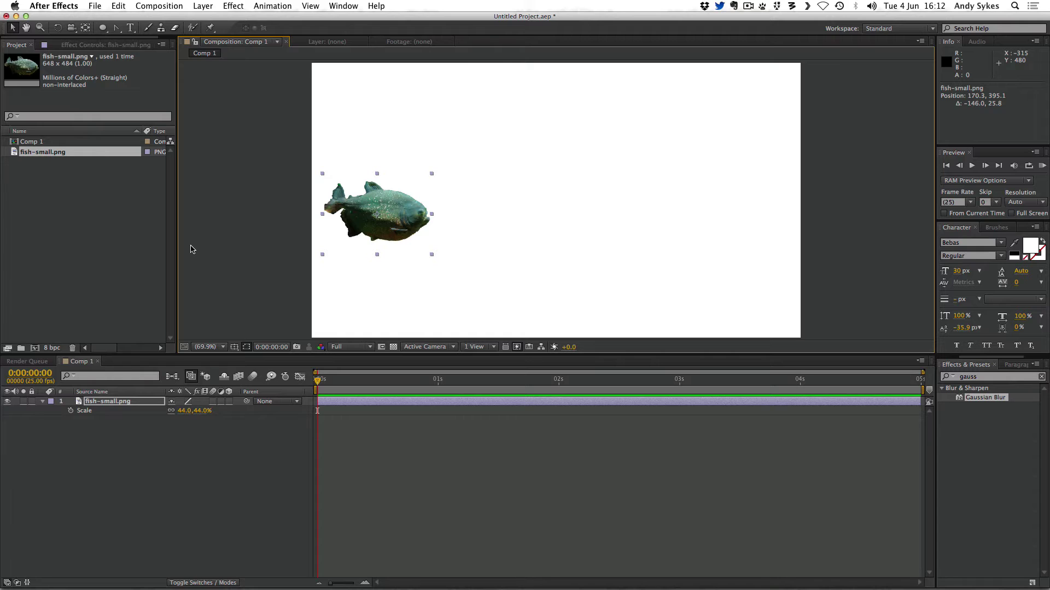
- Keyframe the fish's Position from 170.3,395.1 at 0s to 1095.0,396.5 at 4:24
key(p)
click(71, 410)
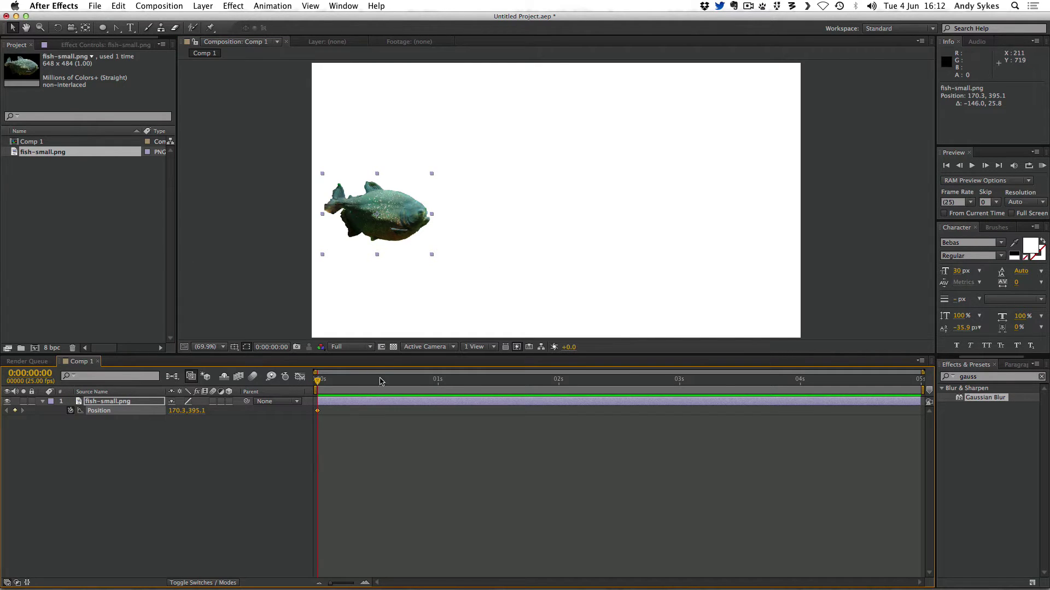
drag(448, 378, 998, 388)
drag(363, 213, 719, 218)
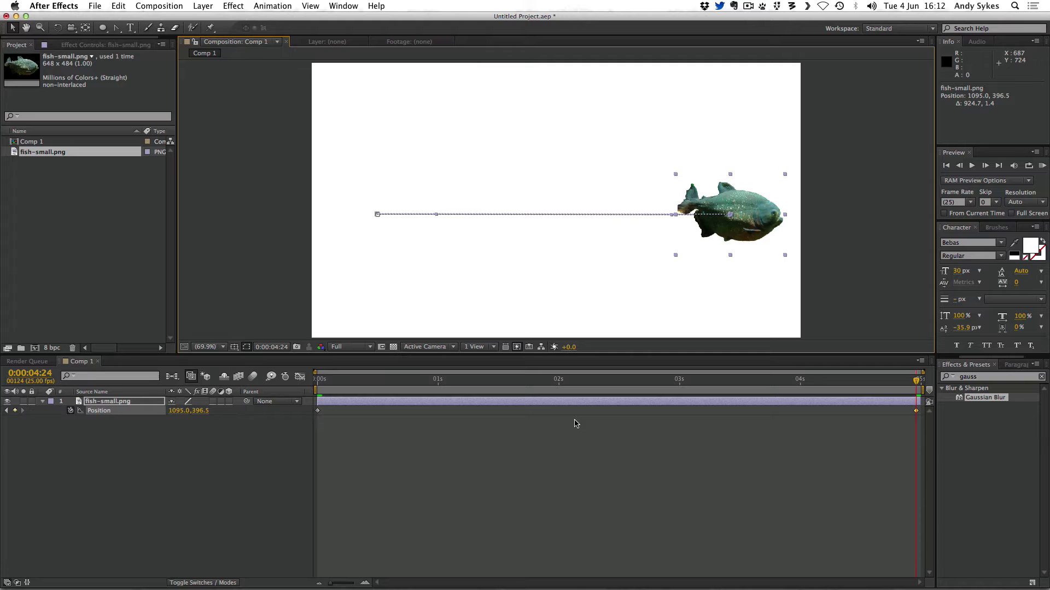
drag(578, 386, 172, 390)
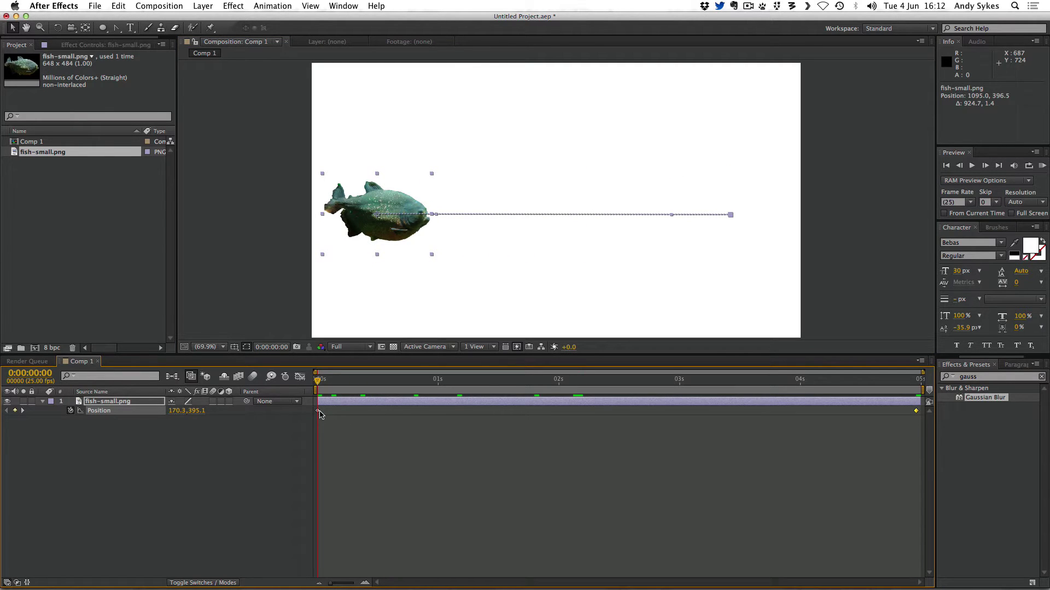
- Apply Easy Ease Out to the first Position keyframe
right_click(318, 410)
mouse_move(398, 526)
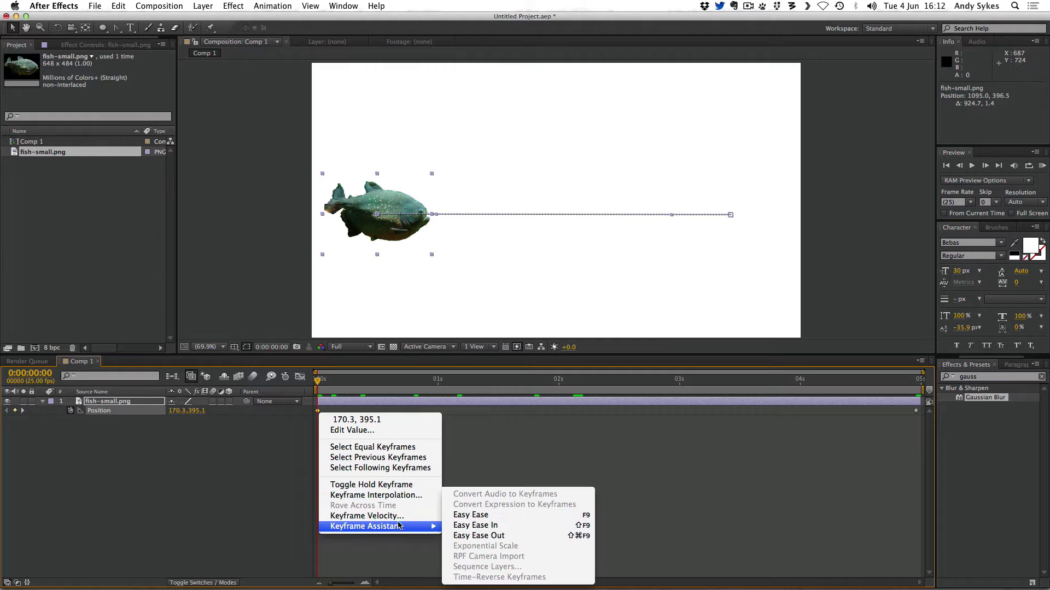
click(507, 536)
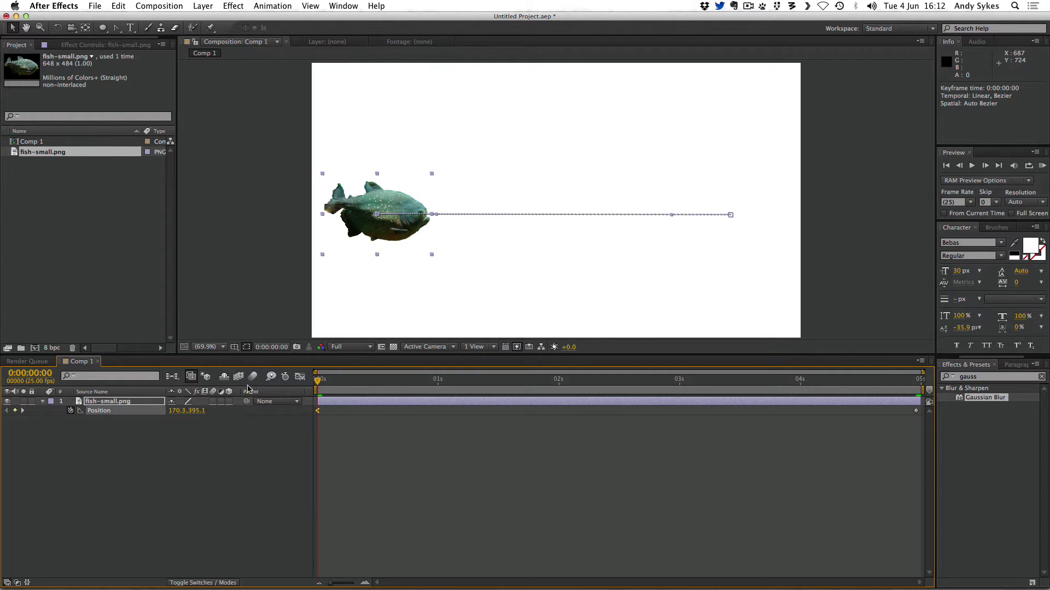
drag(343, 387, 317, 387)
- Move the end Position keyframe to 2s, then preview the slide and check its speed graph
drag(917, 415, 559, 415)
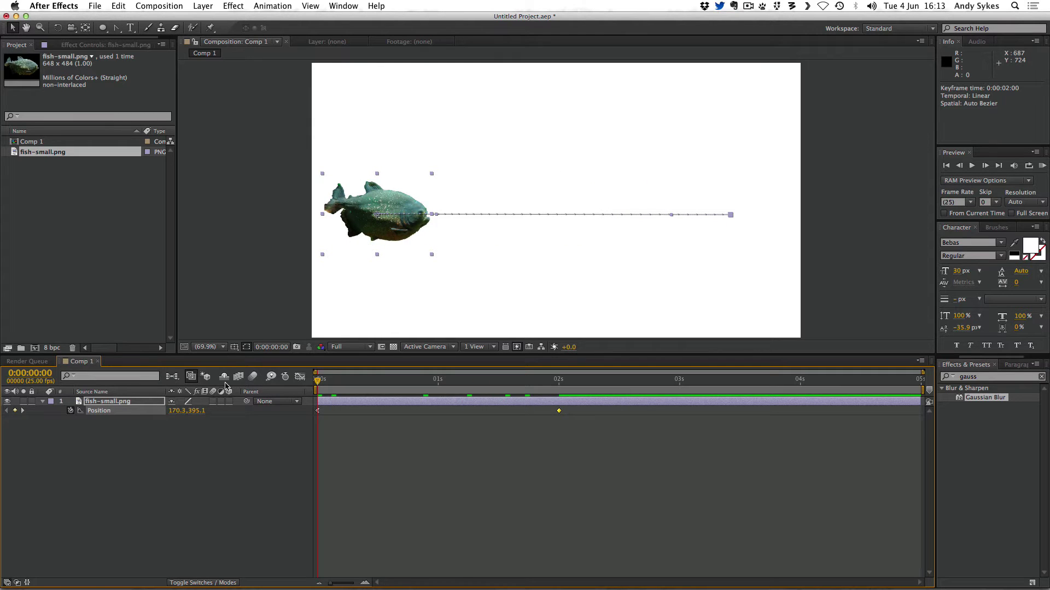
key(KP_0)
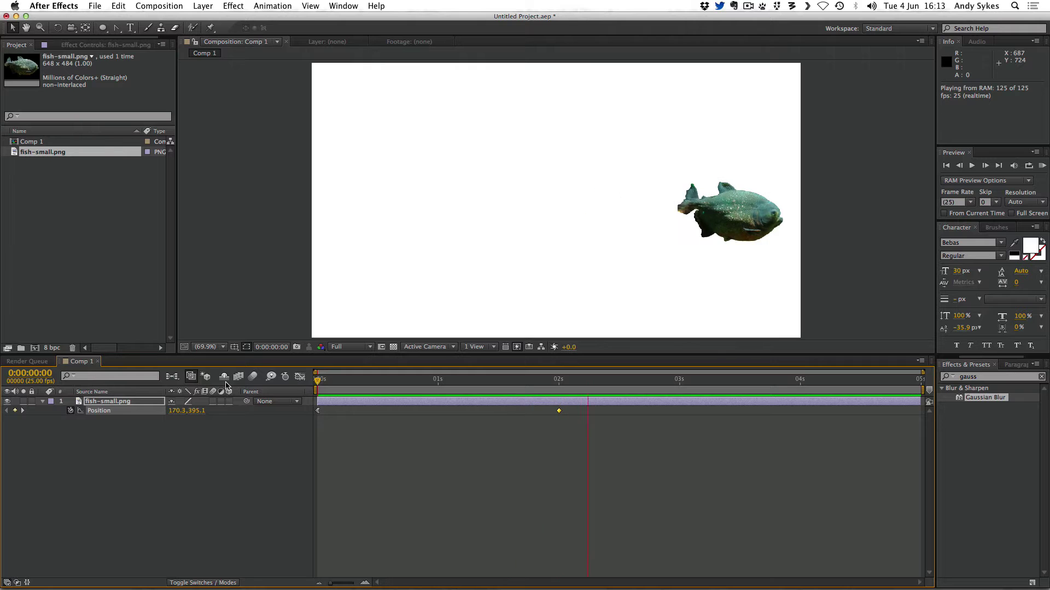
key(space)
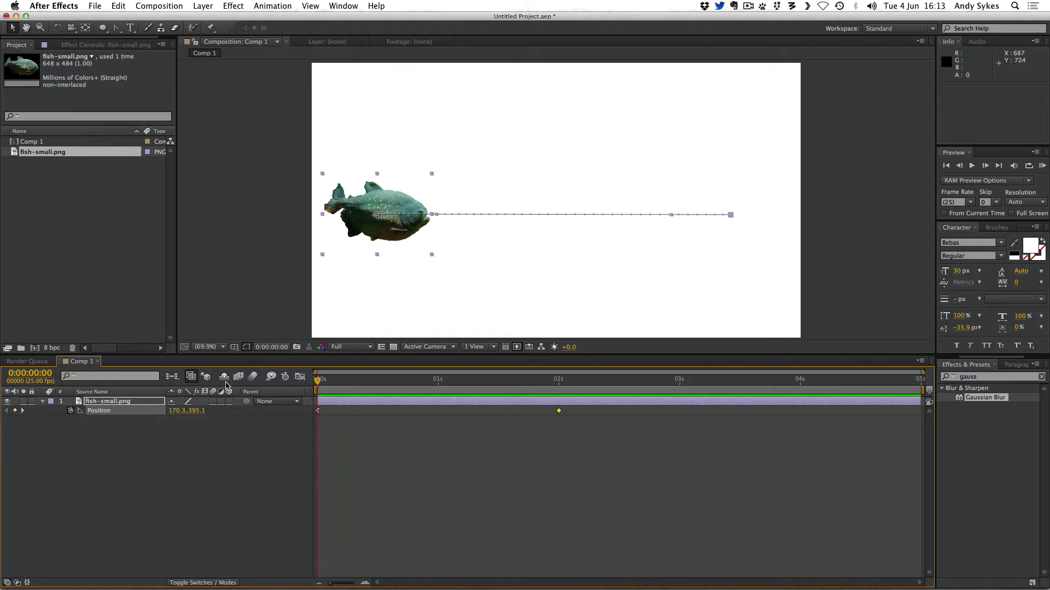
click(300, 376)
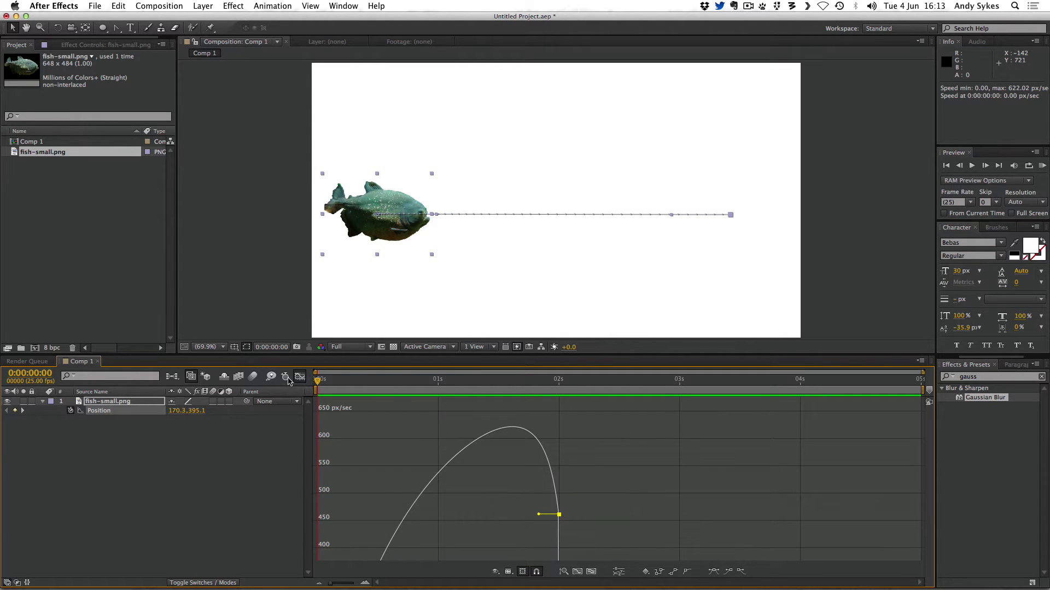
click(300, 377)
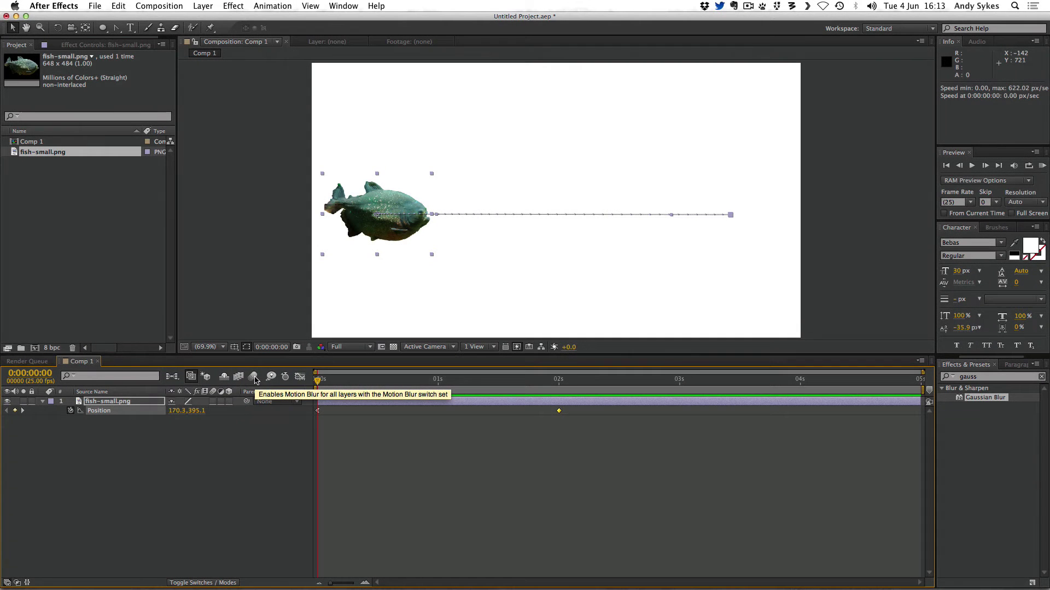
- Enable motion blur for the composition and the fish layer, then RAM-preview from 0:00
click(255, 379)
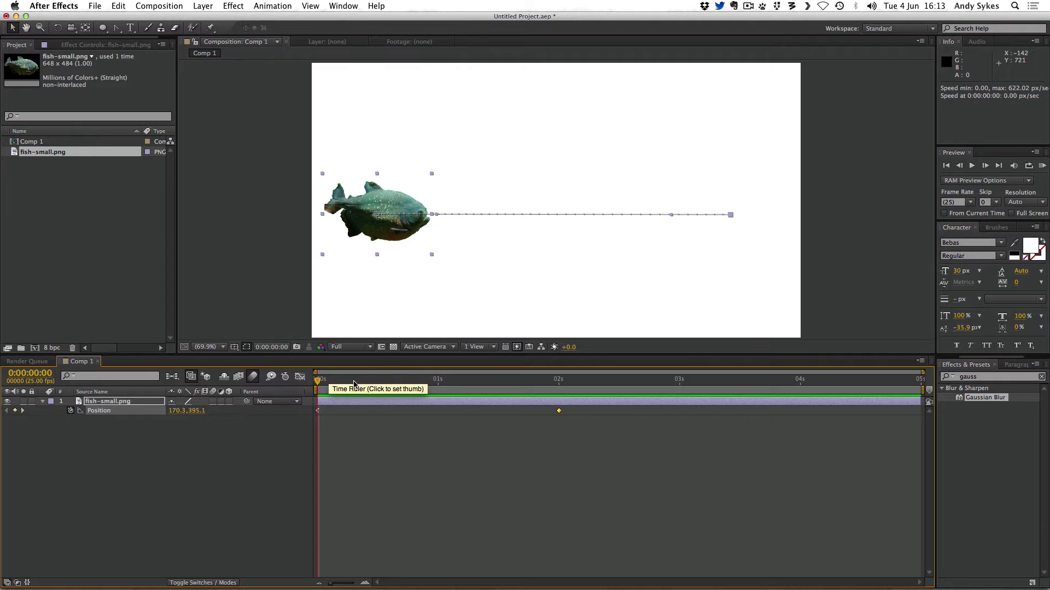
drag(361, 381, 474, 386)
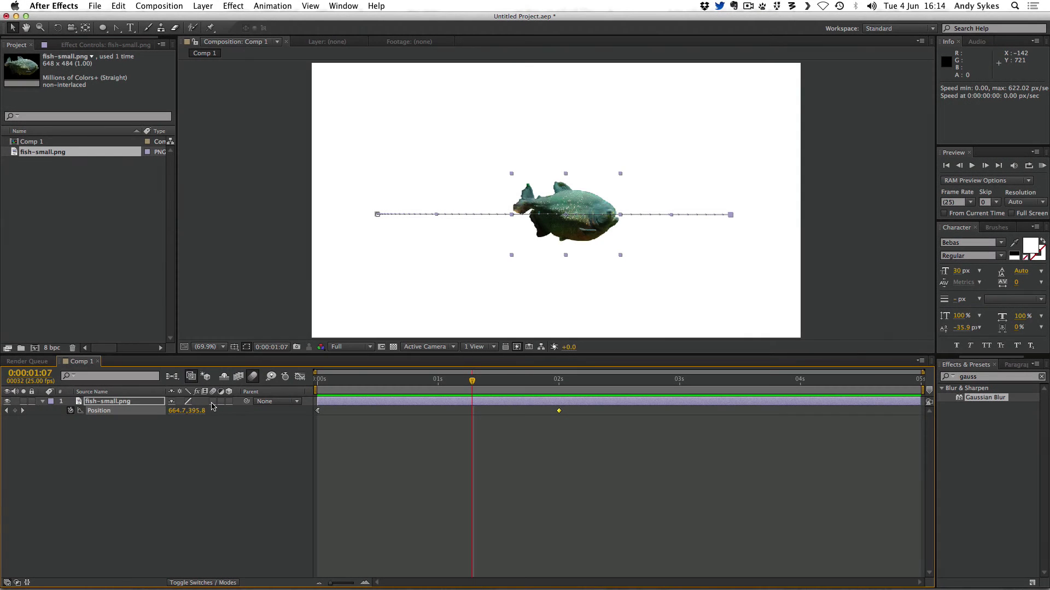
click(213, 402)
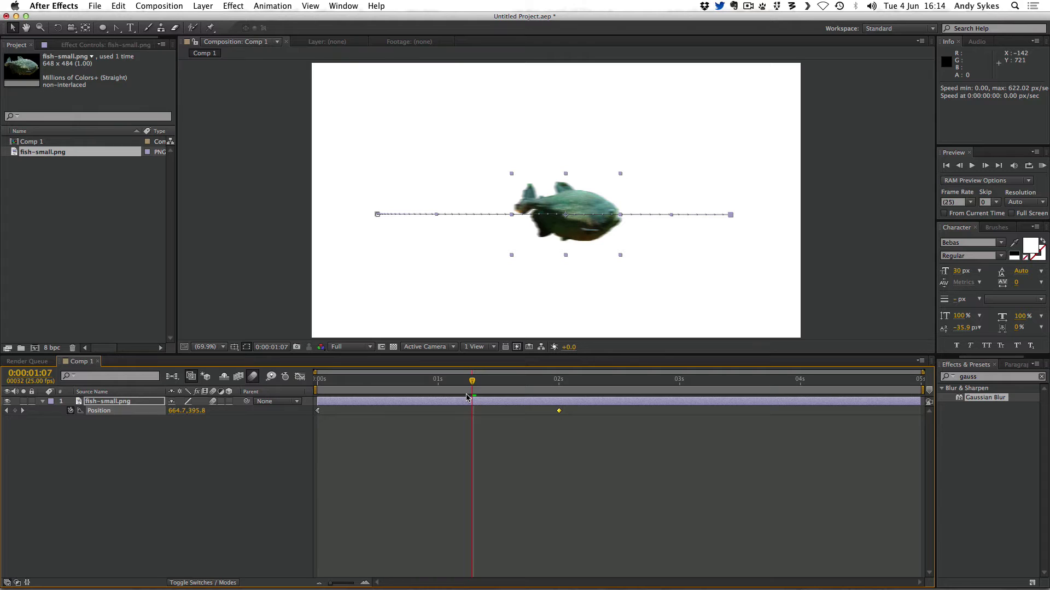
drag(469, 397, 291, 396)
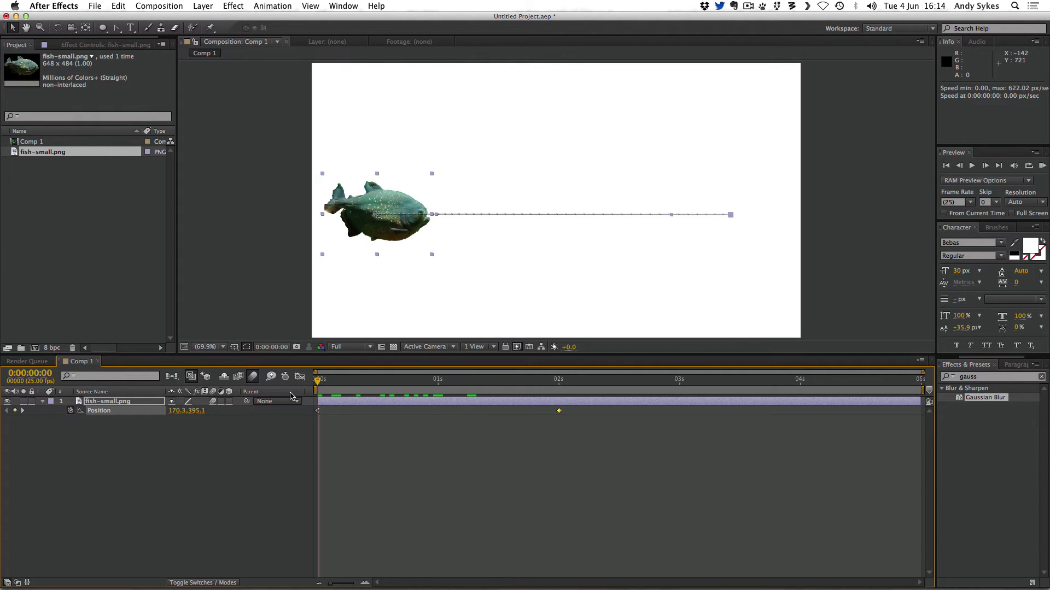
key(KP_0)
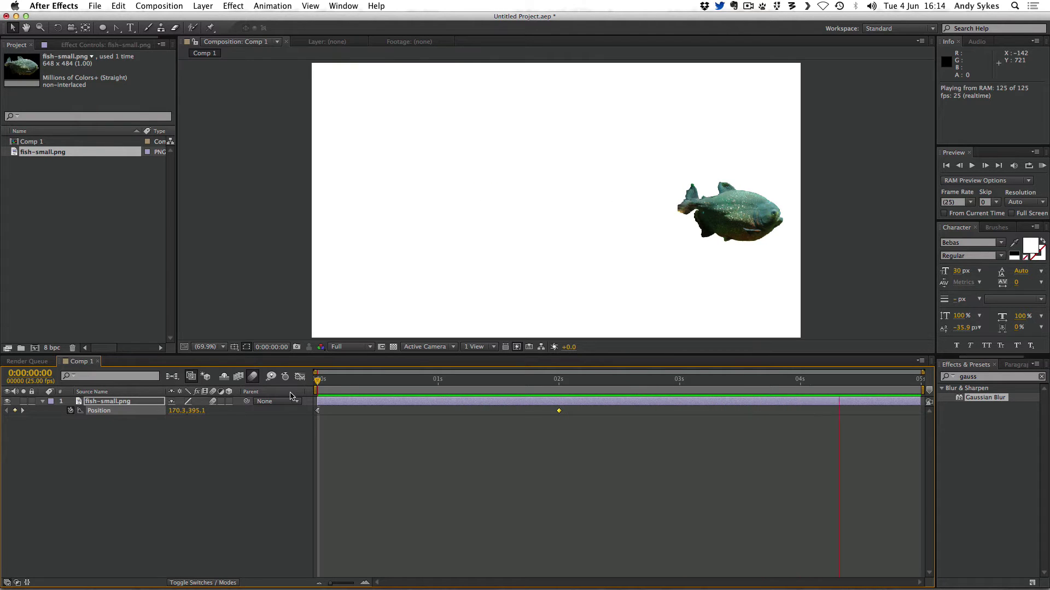
- Move the end Position keyframe to 1:01 and preview the faster slide
drag(317, 380, 513, 381)
drag(558, 411, 446, 417)
drag(440, 380, 284, 393)
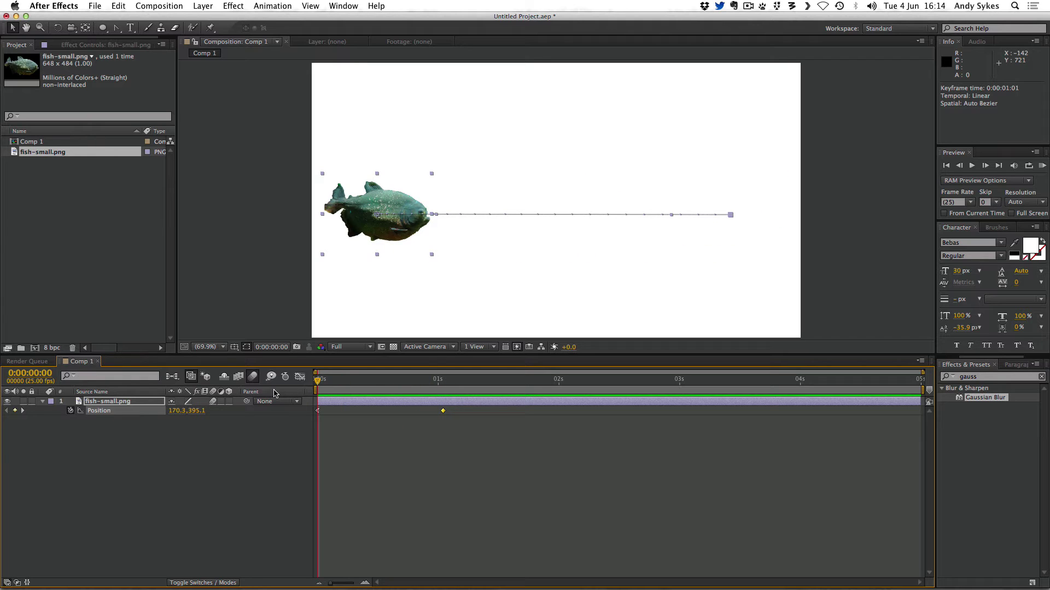
key(space)
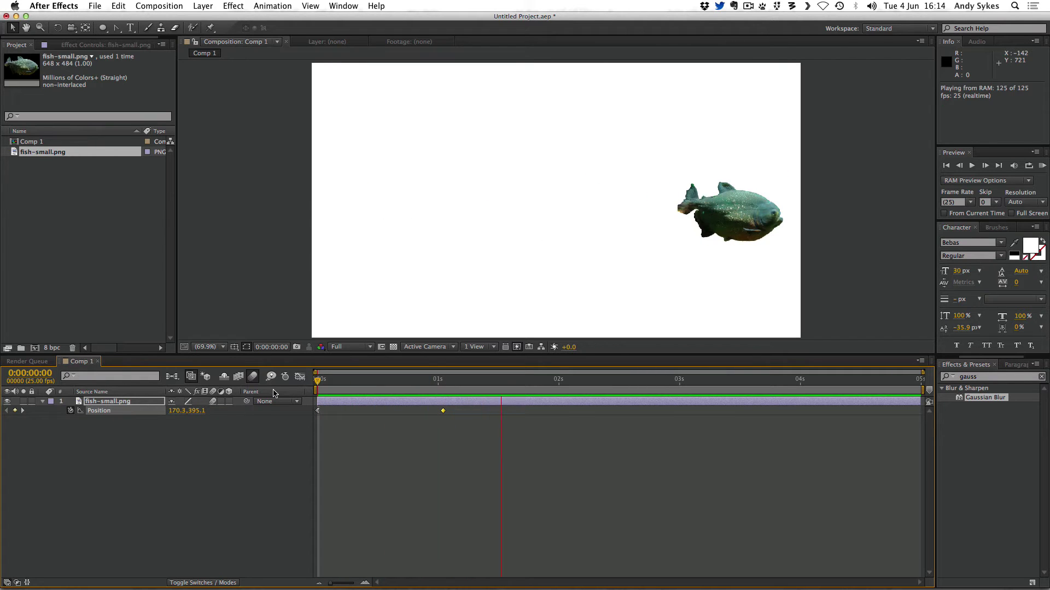
key(space)
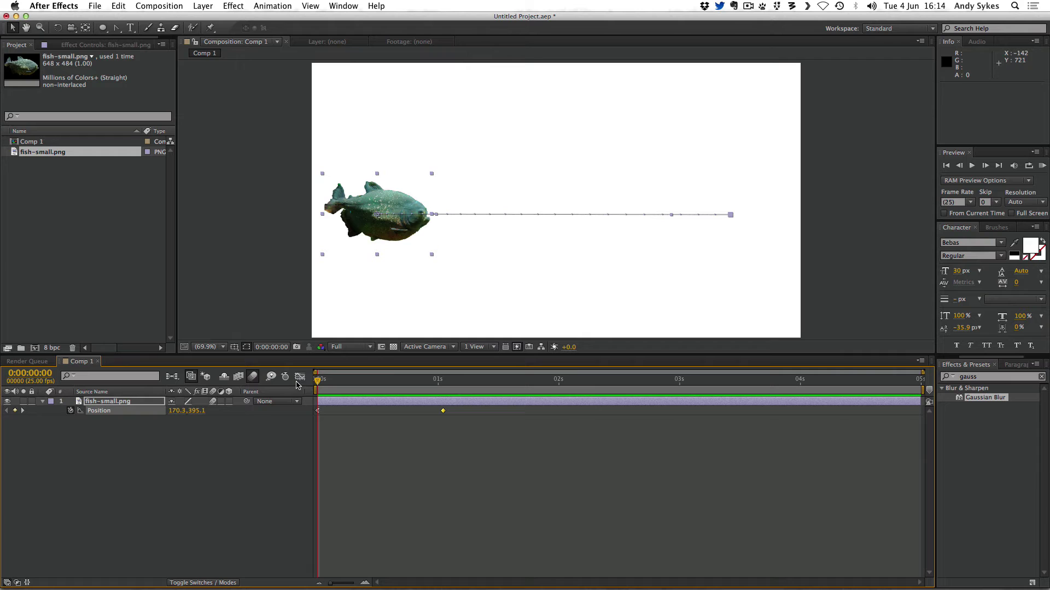
drag(923, 377, 600, 390)
key(semicolon)
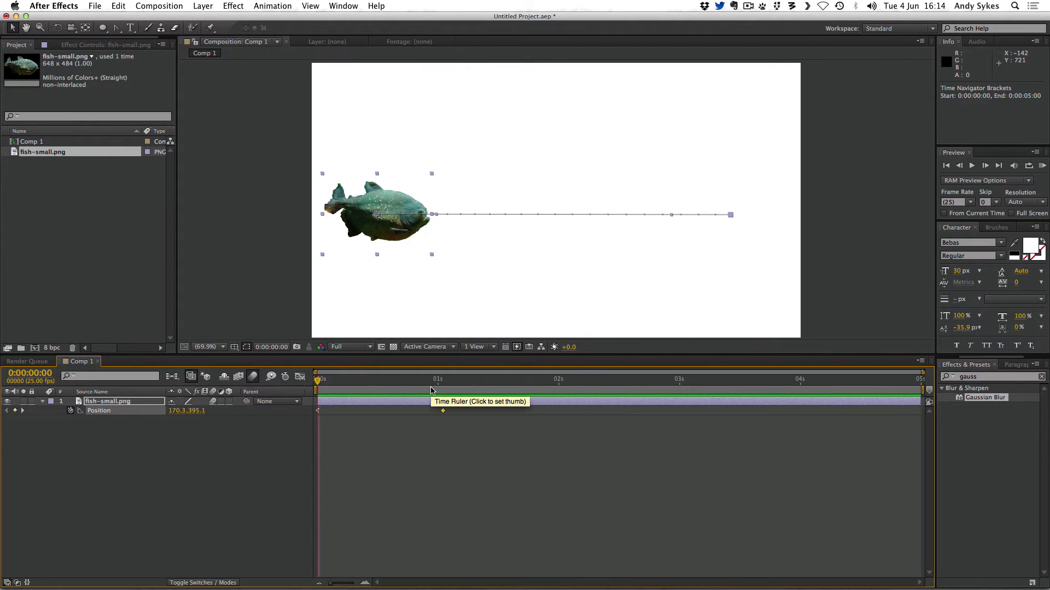
- Turn on the composition's Enable Motion Blur switch and scrub to 0:19 to see the blur
click(254, 377)
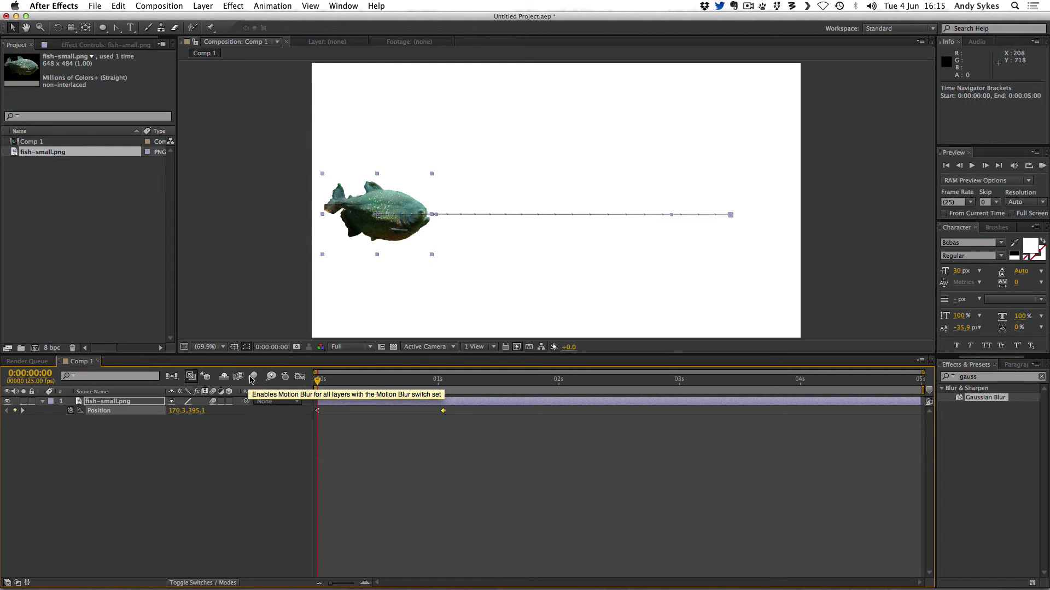
click(253, 377)
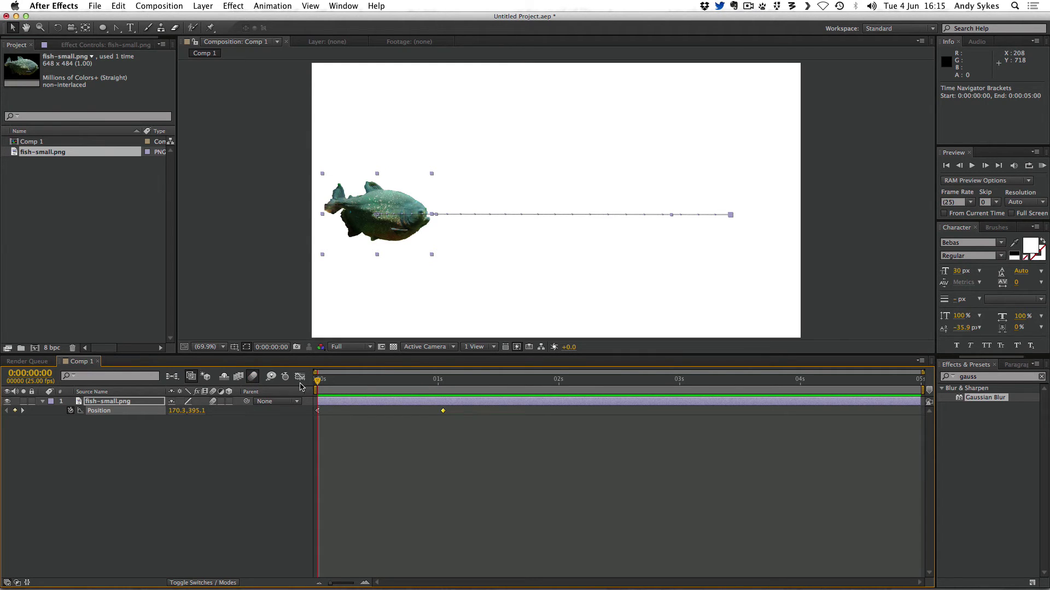
drag(326, 381, 408, 379)
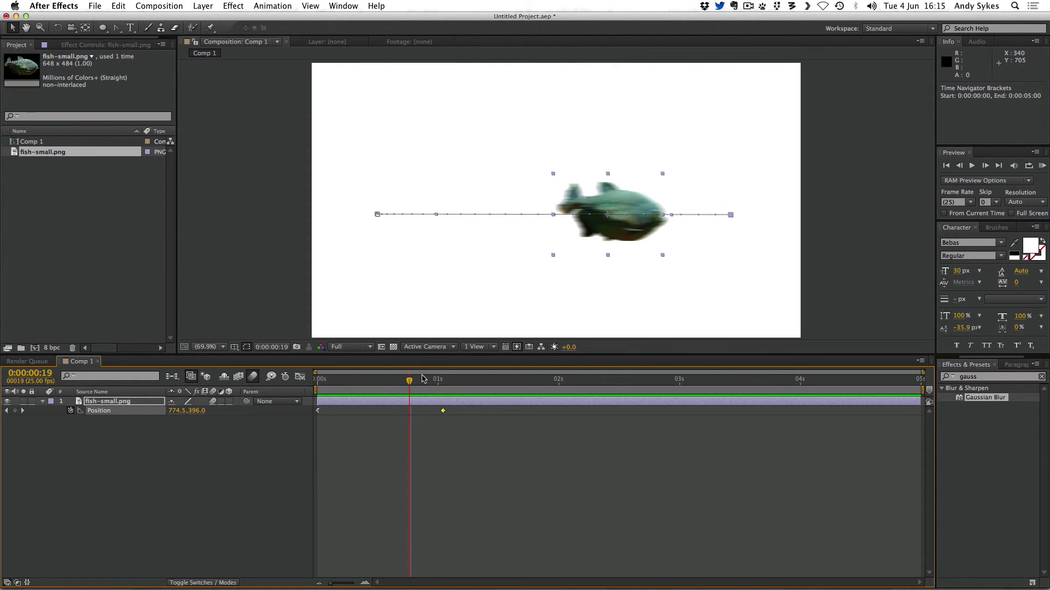
- Keyframe the fish's Rotation from 0x+0.0° at 0s to 5 revolutions at 1:01
click(365, 380)
key(Home)
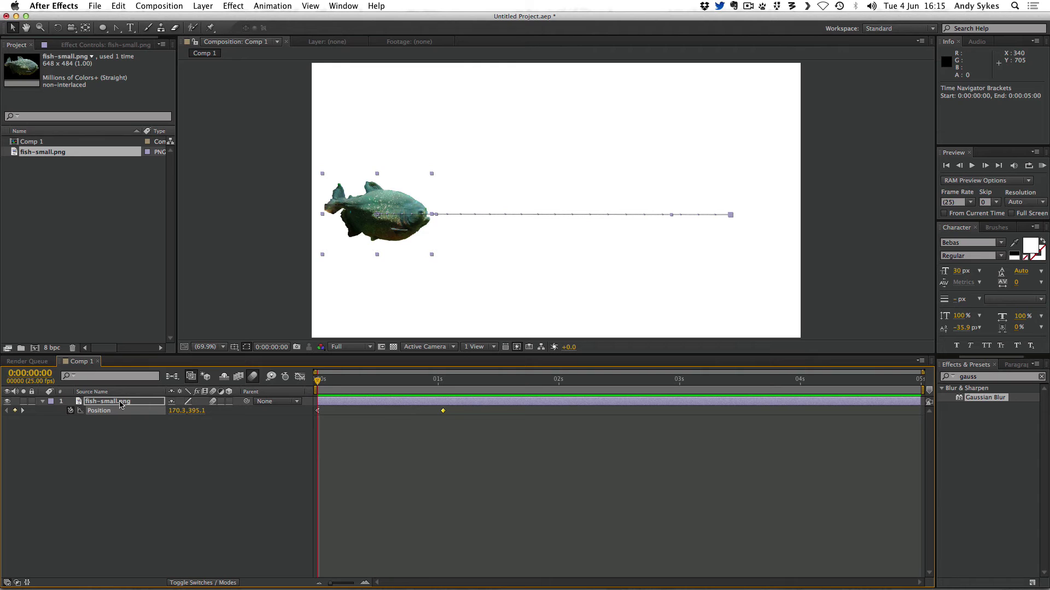
click(86, 402)
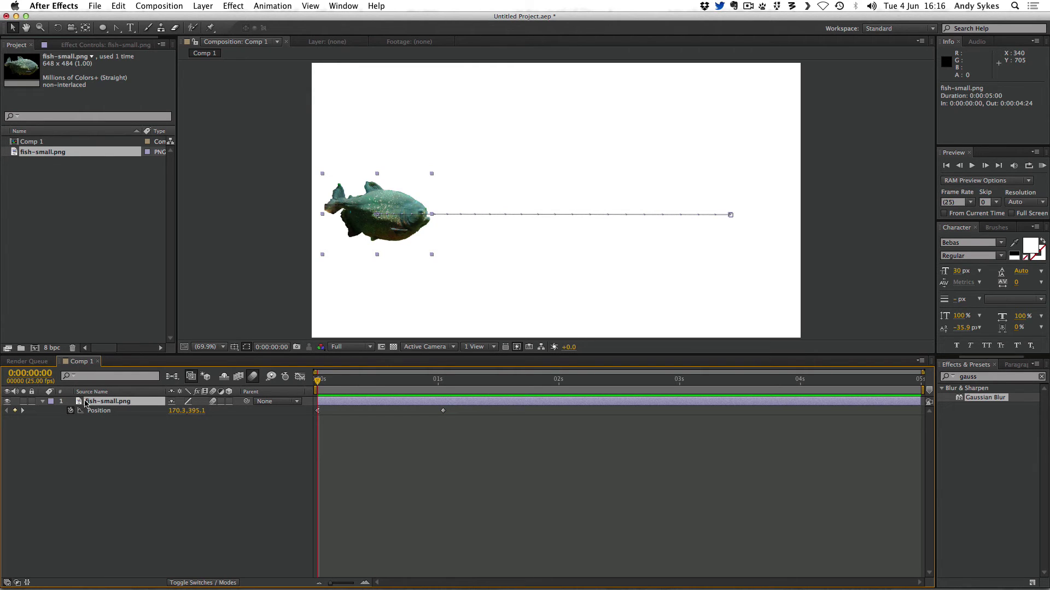
key(shift+r)
click(70, 420)
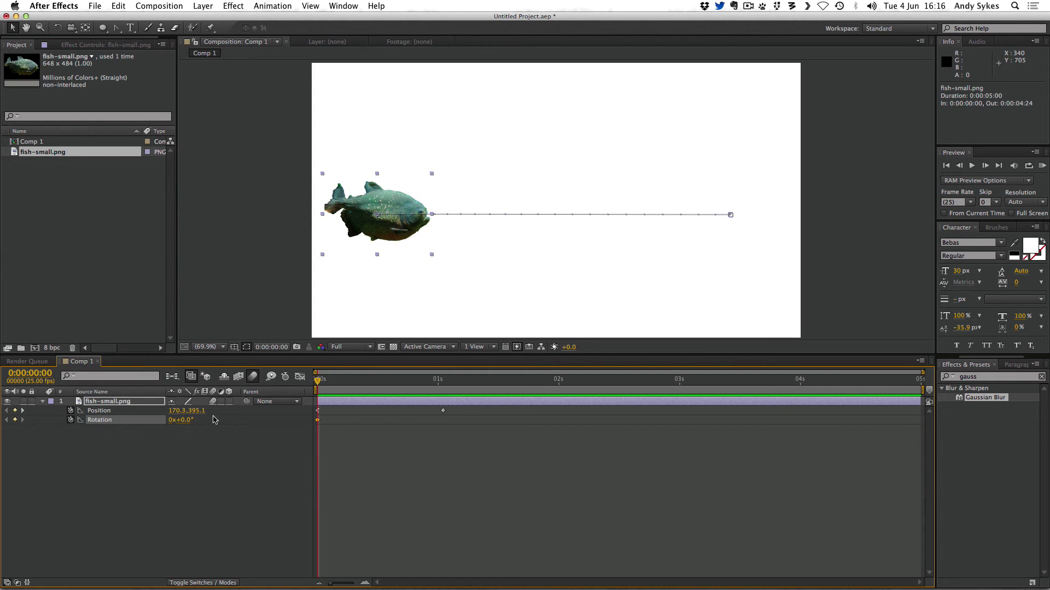
key(k)
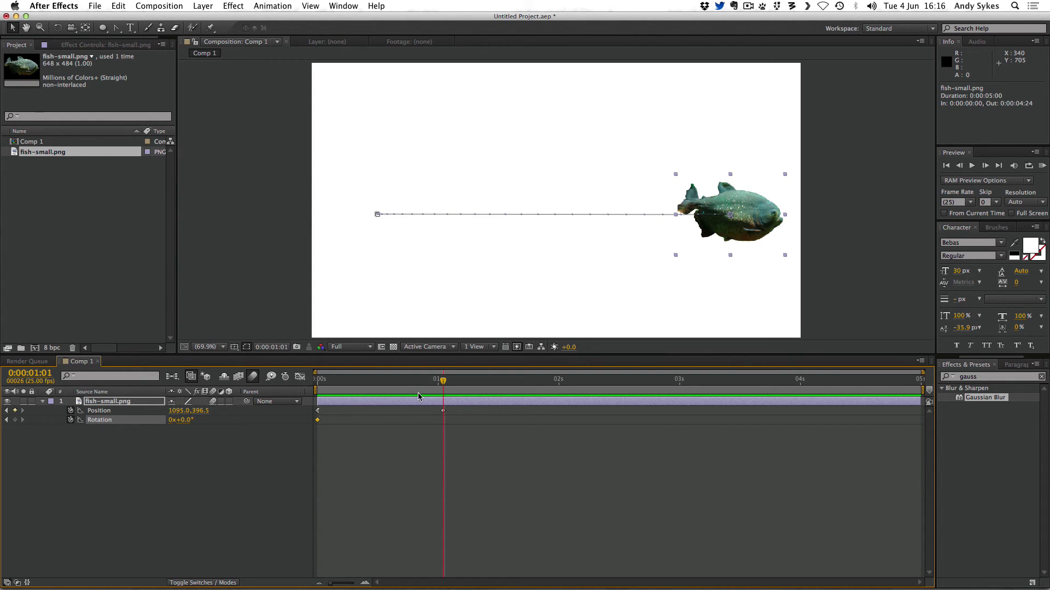
click(171, 420)
text(5)
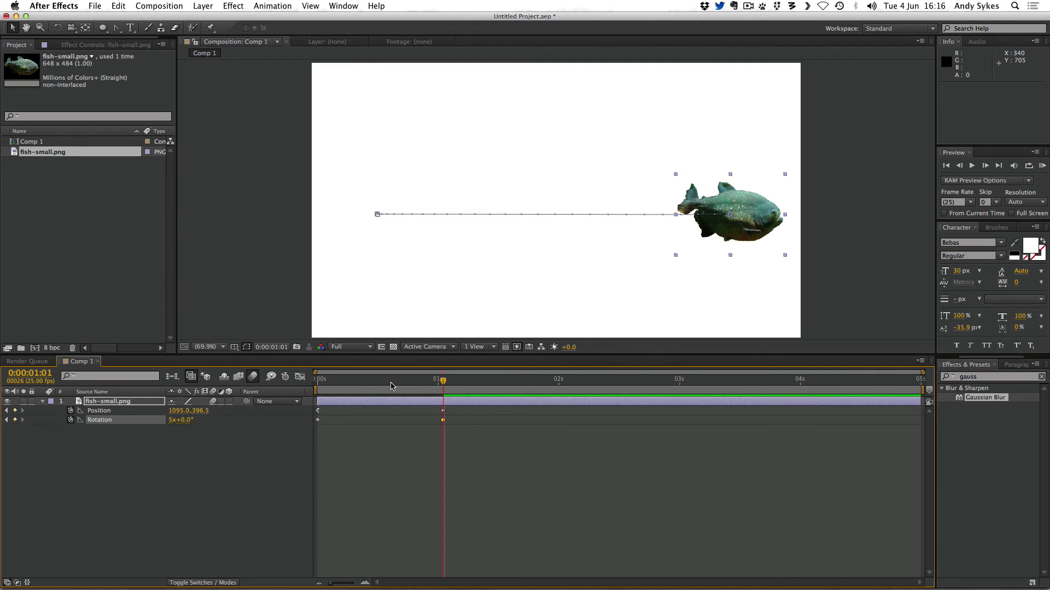
drag(391, 386, 319, 373)
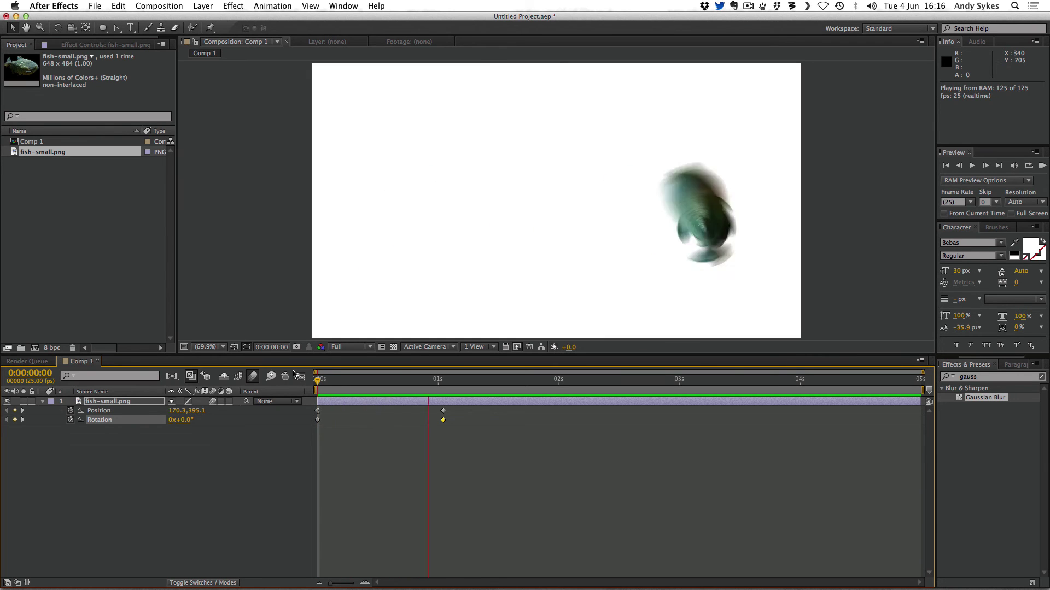
- Stop the RAM preview after the first 28 frames of the spinning, blurred fish
click(438, 395)
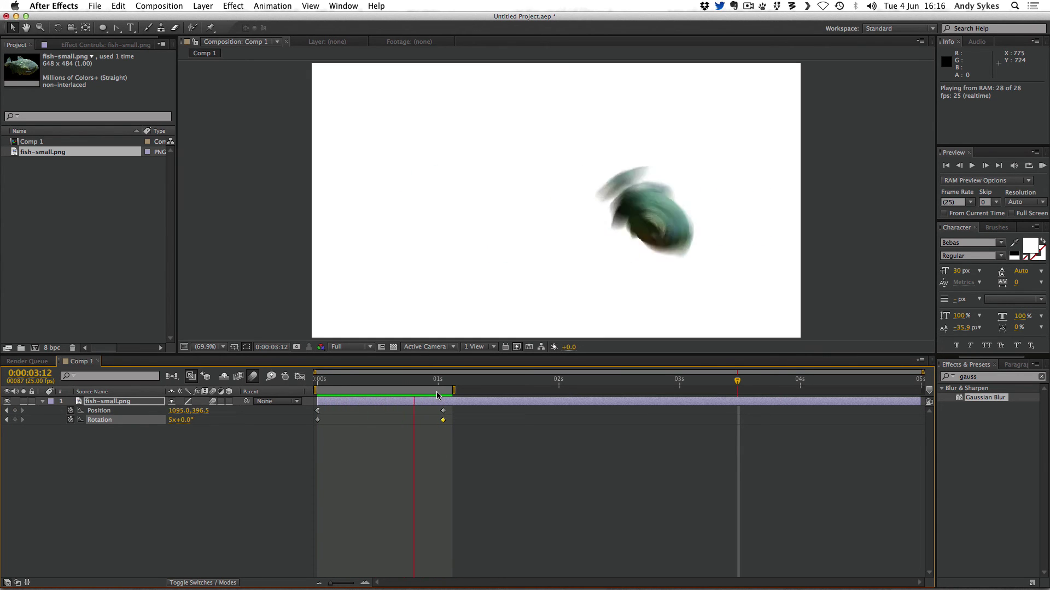